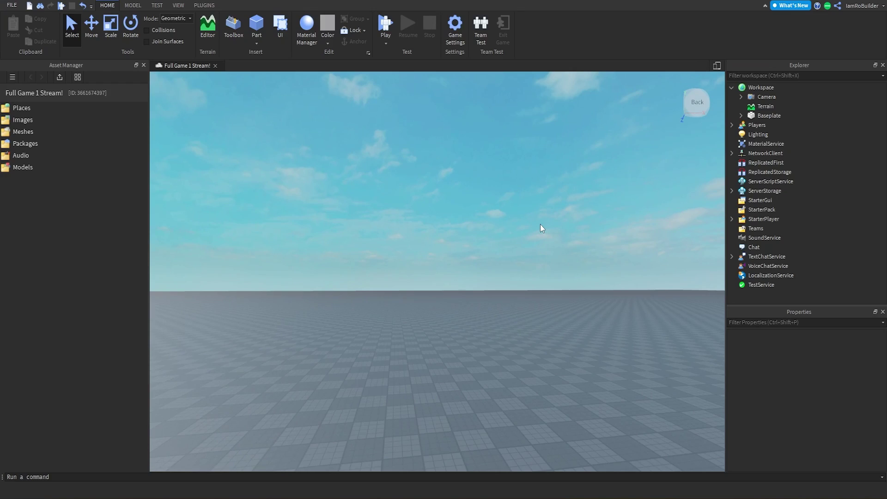
Step: Insert the Texture Pack model from My Models into the workspace and close the Toolbox
{"action": "right_click_drag", "start_coordinate": [540, 225], "coordinate": [533, 229]}
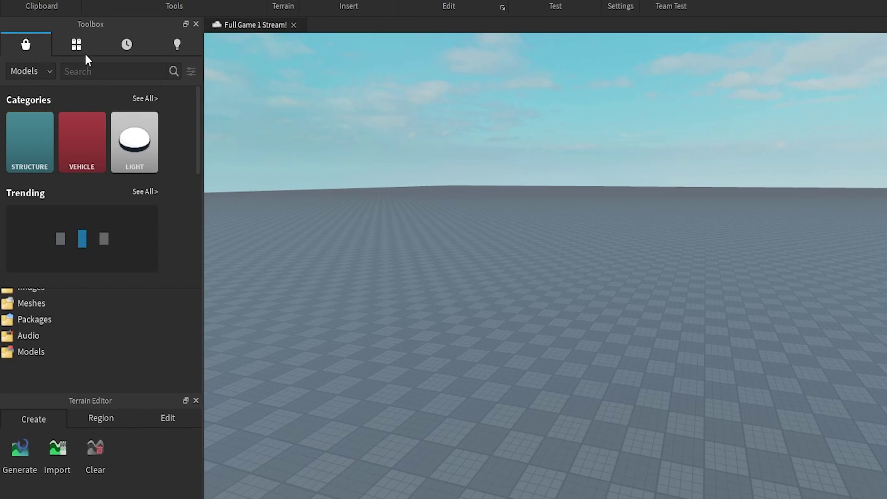
{"action": "left_click", "coordinate": [77, 45]}
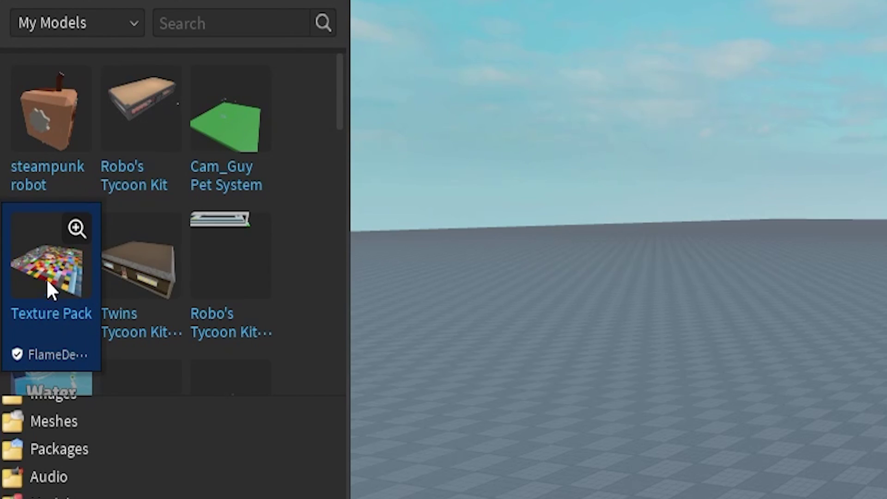
{"action": "left_click", "coordinate": [47, 281]}
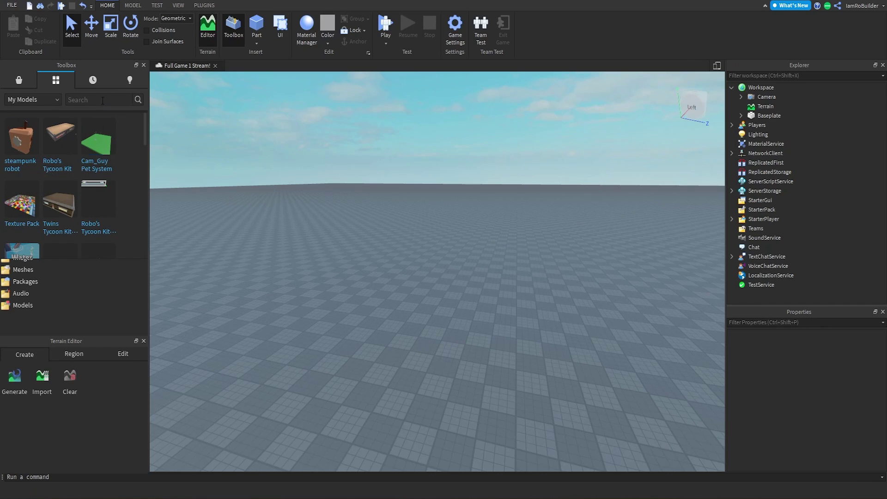
{"action": "left_click", "coordinate": [143, 65]}
{"action": "scroll", "coordinate": [472, 248], "scroll_direction": "up", "scroll_amount": 5}
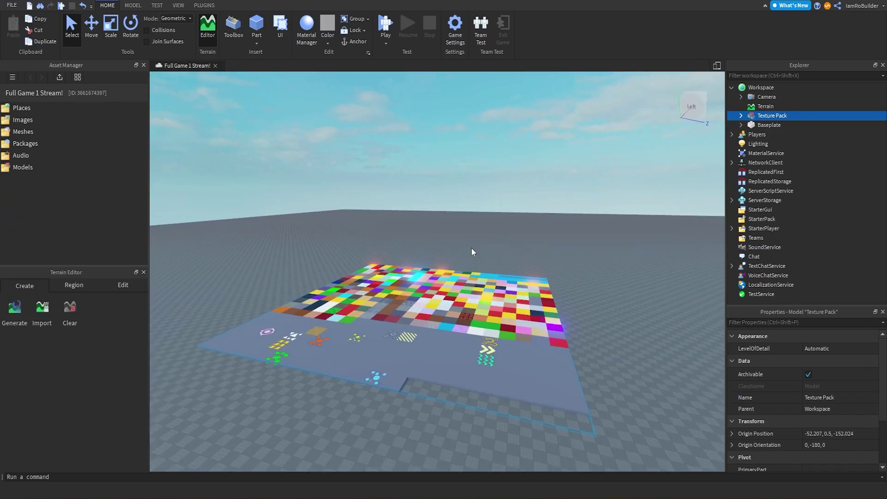
Step: Examine the inserted Texture Pack's tiles from above and from a distance
{"action": "scroll", "coordinate": [471, 247], "scroll_direction": "up", "scroll_amount": 4}
{"action": "right_click_drag", "start_coordinate": [471, 247], "coordinate": [491, 293]}
{"action": "scroll", "coordinate": [472, 248], "scroll_direction": "down", "scroll_amount": 5}
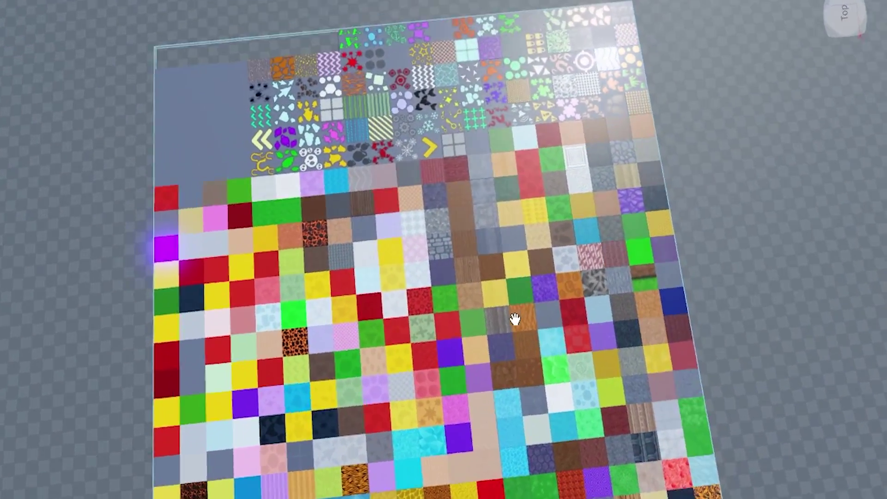
{"action": "right_click_drag", "start_coordinate": [515, 319], "coordinate": [520, 325]}
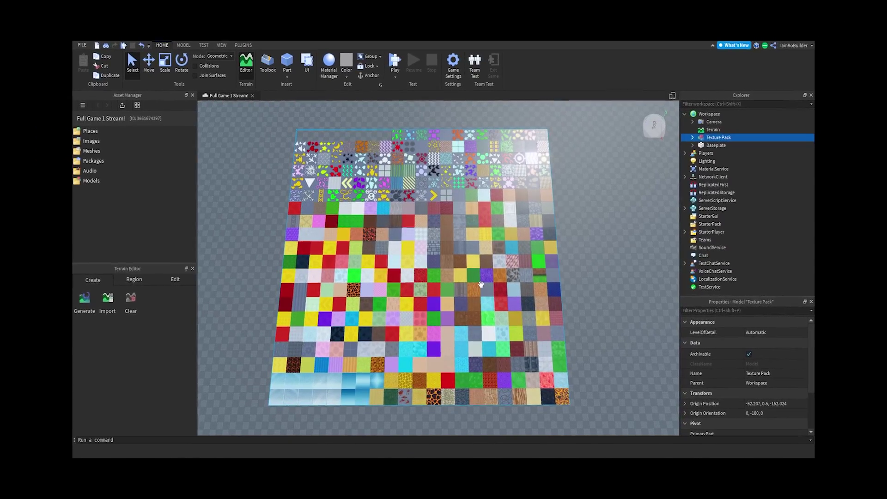
{"action": "right_click_drag", "start_coordinate": [464, 315], "coordinate": [462, 312]}
{"action": "scroll", "coordinate": [387, 261], "scroll_direction": "down", "scroll_amount": 2}
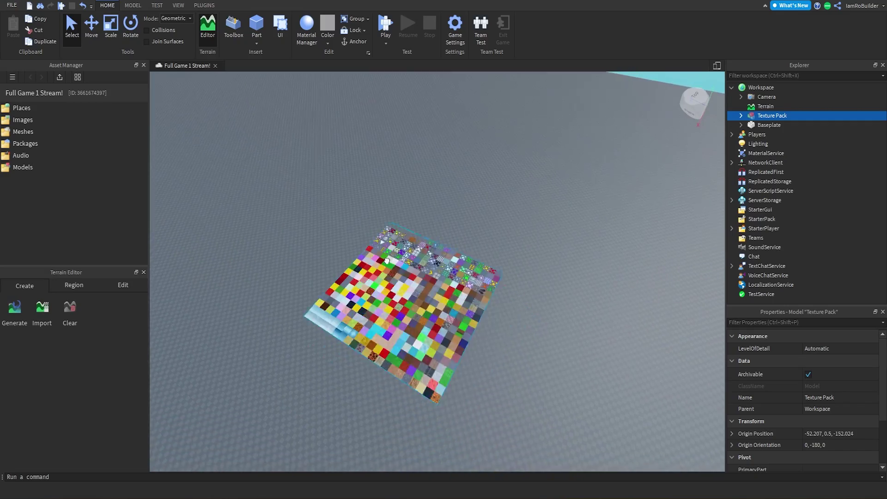
{"action": "mouse_move", "coordinate": [387, 261]}
{"action": "left_mouse_down"}
{"action": "mouse_move", "coordinate": [345, 212]}
{"action": "mouse_move", "coordinate": [386, 245]}
{"action": "left_mouse_up"}
{"action": "mouse_move", "coordinate": [396, 277]}
{"action": "right_mouse_down"}
{"action": "mouse_move", "coordinate": [398, 270]}
{"action": "mouse_move", "coordinate": [396, 278]}
{"action": "right_mouse_up"}
{"action": "key", "text": "w"}
{"action": "key", "text": "d"}
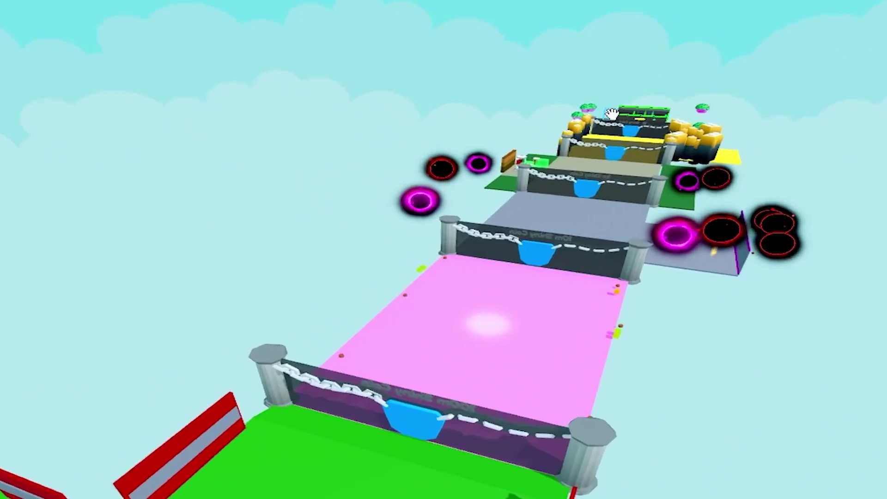
Step: Look over the chained-off zones of the UALIO map and the texture board placed beside them
{"action": "key", "text": "s"}
{"action": "right_click_drag", "start_coordinate": [612, 113], "coordinate": [618, 51]}
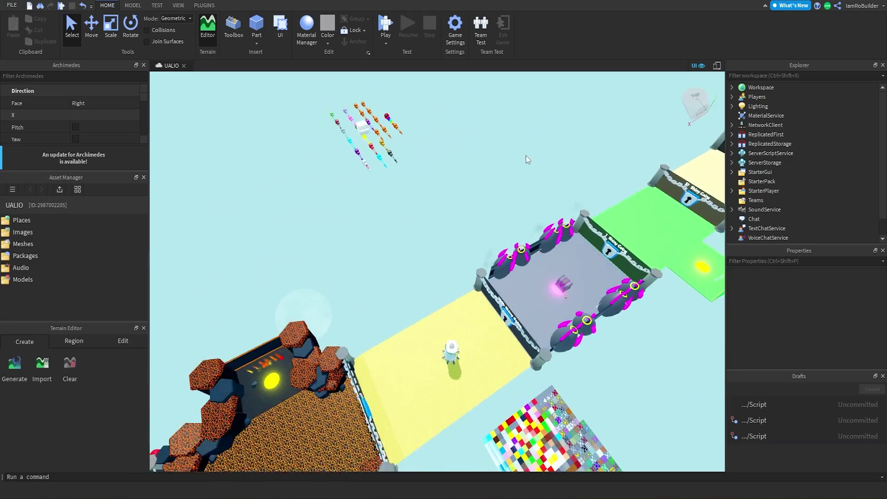
{"action": "right_click_drag", "start_coordinate": [526, 155], "coordinate": [526, 154]}
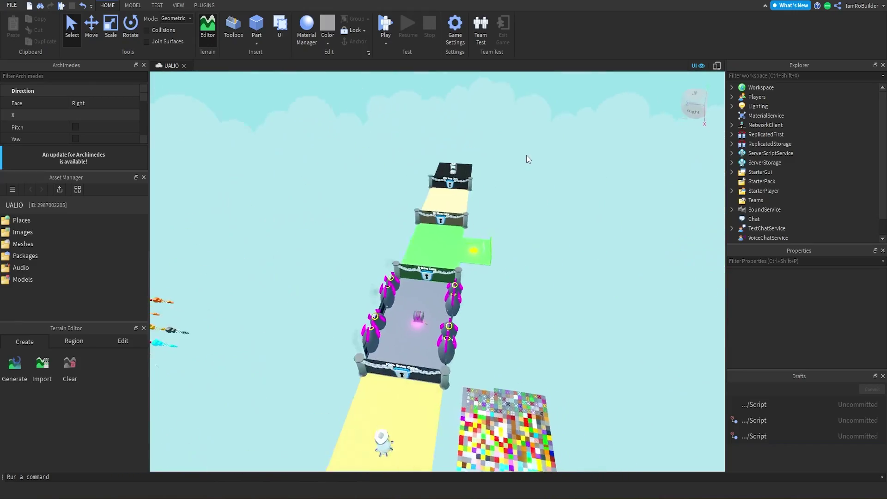
{"action": "key", "text": "s"}
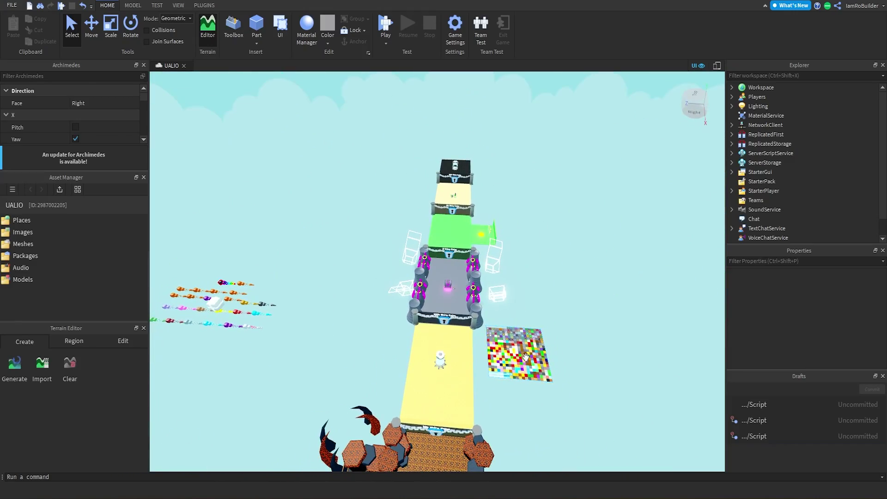
{"action": "right_click_drag", "start_coordinate": [520, 358], "coordinate": [519, 358]}
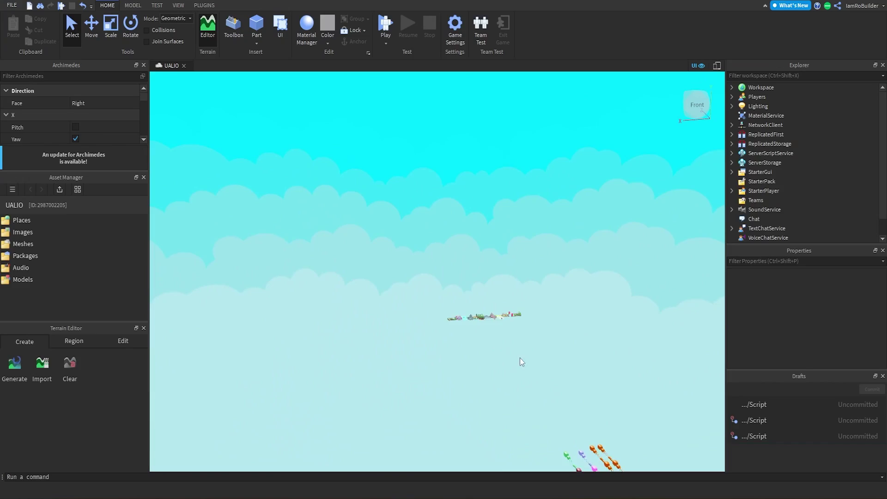
Step: Focus on the distant UALIO zones and examine how their brick, jungle and other themed areas are textured
{"action": "left_click", "coordinate": [485, 320]}
{"action": "key", "text": "f"}
{"action": "left_click", "coordinate": [526, 403]}
{"action": "key", "text": "w"}
{"action": "right_click_drag", "start_coordinate": [525, 403], "coordinate": [506, 374]}
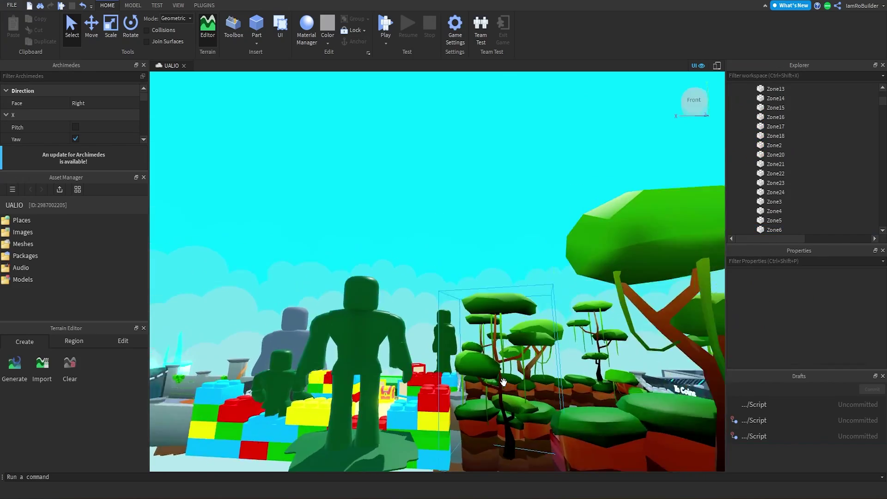
{"action": "key", "text": "w"}
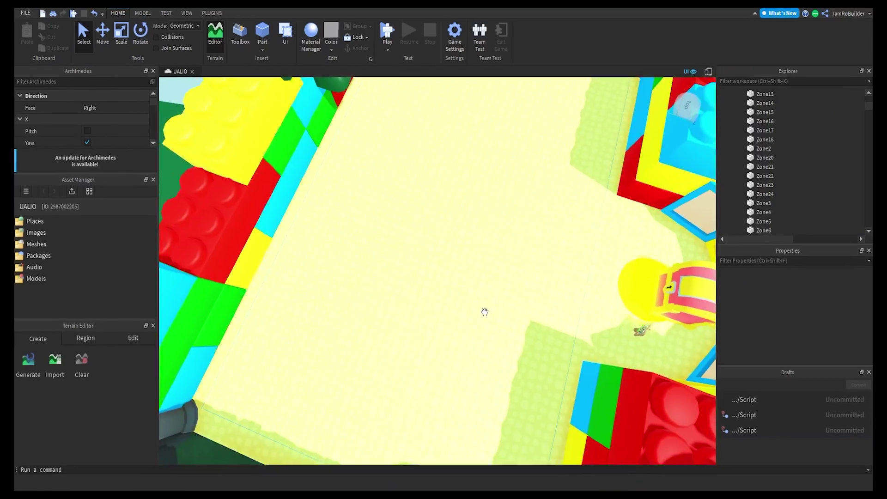
{"action": "scroll", "coordinate": [485, 312], "scroll_direction": "down", "scroll_amount": 6}
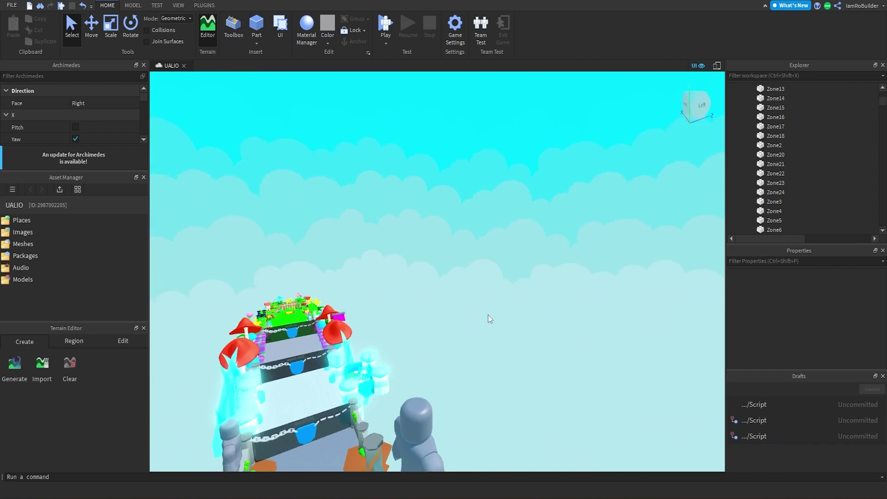
{"action": "right_click_drag", "start_coordinate": [488, 315], "coordinate": [451, 298]}
{"action": "left_click_drag", "start_coordinate": [450, 259], "coordinate": [462, 271]}
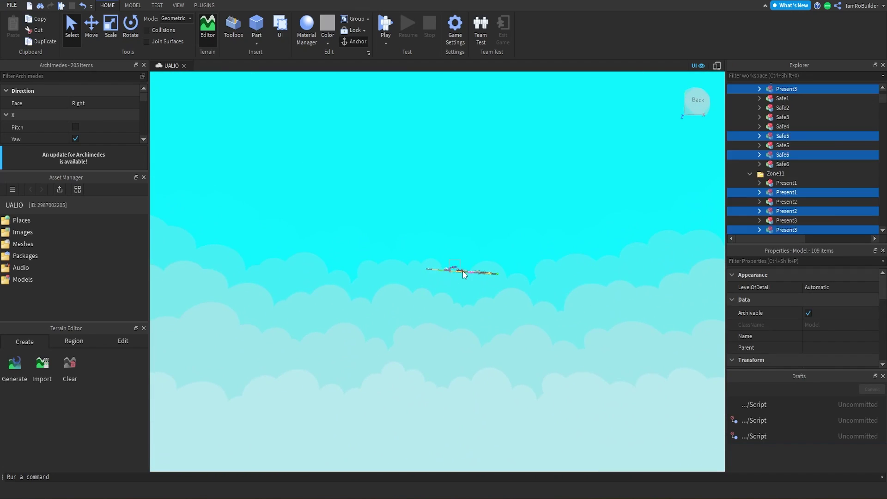
{"action": "key", "text": "f"}
{"action": "right_click_drag", "start_coordinate": [466, 270], "coordinate": [468, 269]}
{"action": "left_click", "coordinate": [468, 268]}
{"action": "left_click", "coordinate": [481, 184]}
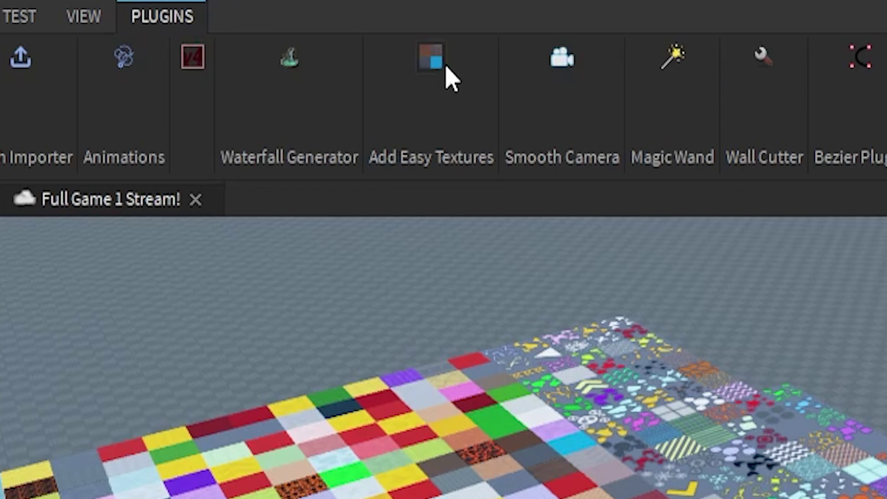
Step: Open the Add Easy Textures plugin in the Full Game 1 Stream! place and detach it as a floating window
{"action": "left_click", "coordinate": [441, 65]}
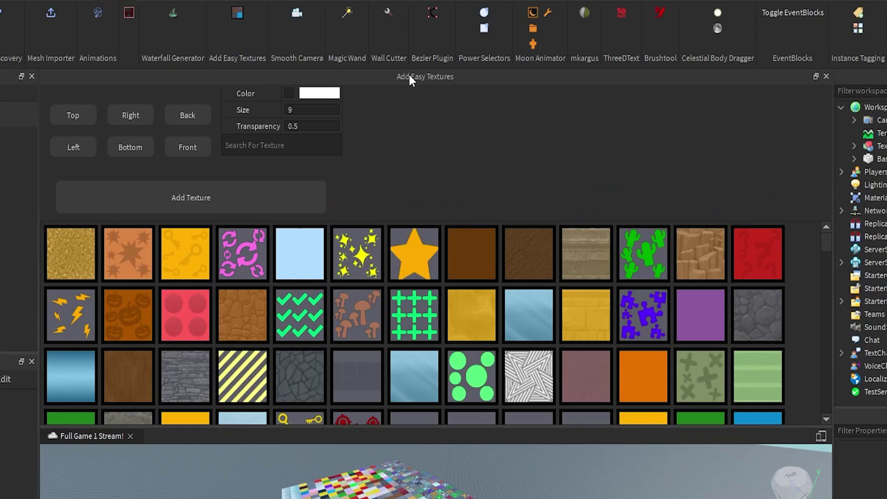
{"action": "left_click_drag", "start_coordinate": [410, 76], "coordinate": [211, 134]}
{"action": "left_click_drag", "start_coordinate": [599, 138], "coordinate": [258, 165]}
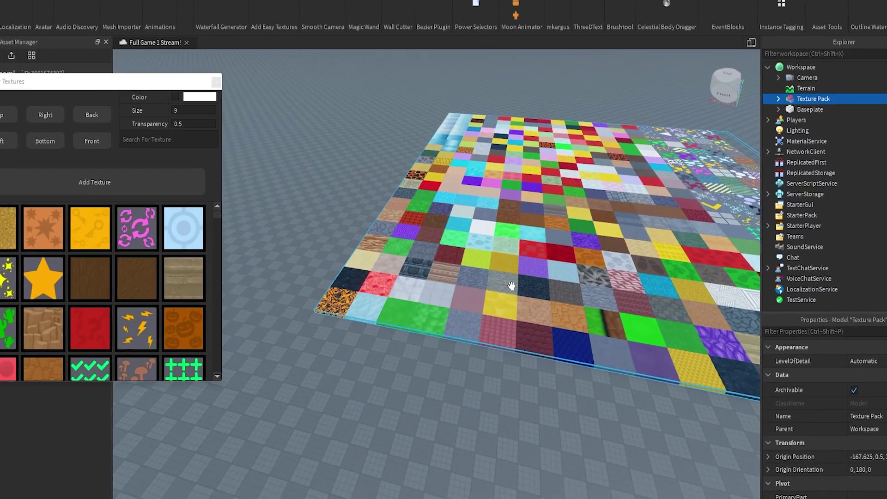
Step: Delete the Texture Pack model and widen the long bar part into a large flat floor
{"action": "key", "text": "Delete"}
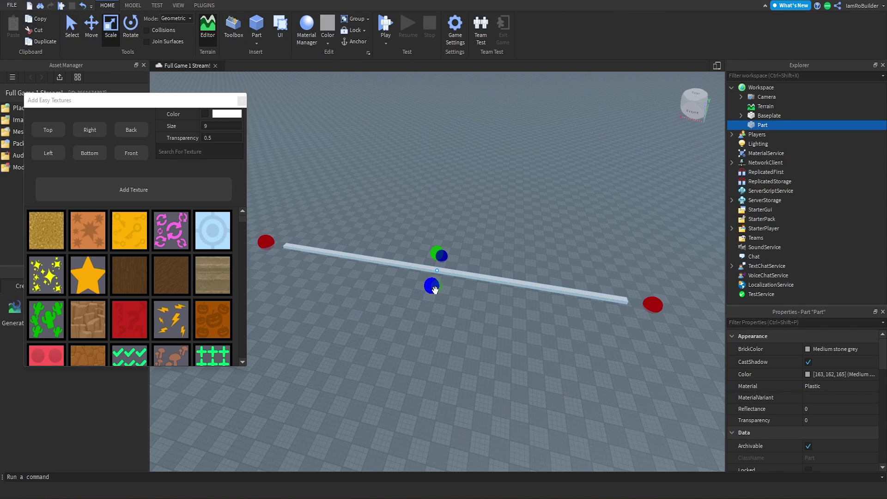
{"action": "left_click_drag", "start_coordinate": [434, 289], "coordinate": [402, 396]}
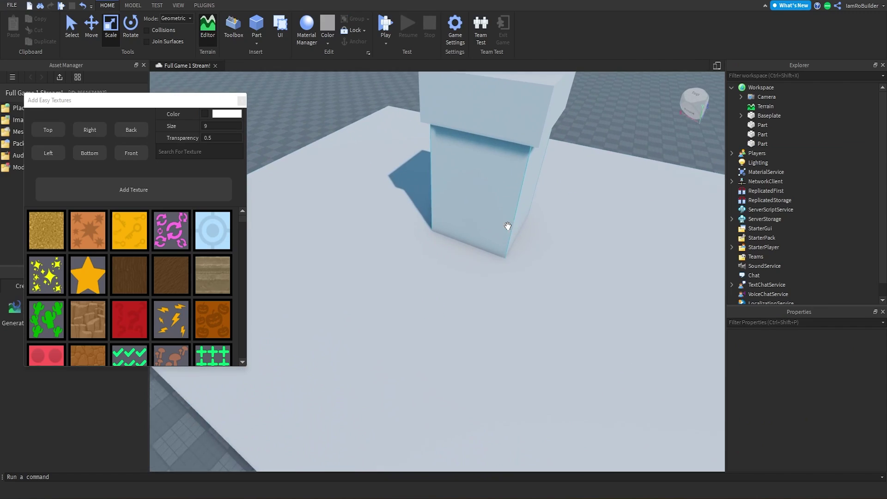
{"action": "right_click_drag", "start_coordinate": [508, 226], "coordinate": [506, 226]}
{"action": "scroll", "coordinate": [507, 226], "scroll_direction": "down", "scroll_amount": 3}
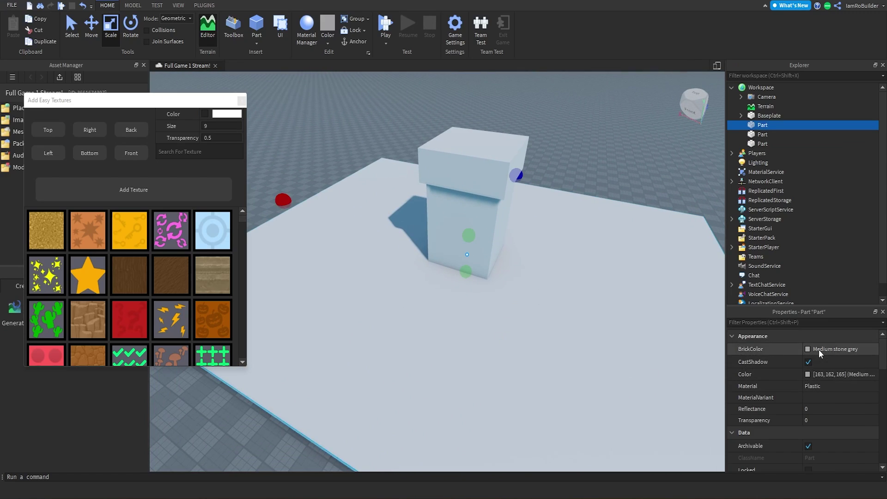
Step: Color the floor part Shamrock green and the pillar part light tan
{"action": "left_click", "coordinate": [819, 350]}
{"action": "left_click", "coordinate": [748, 404]}
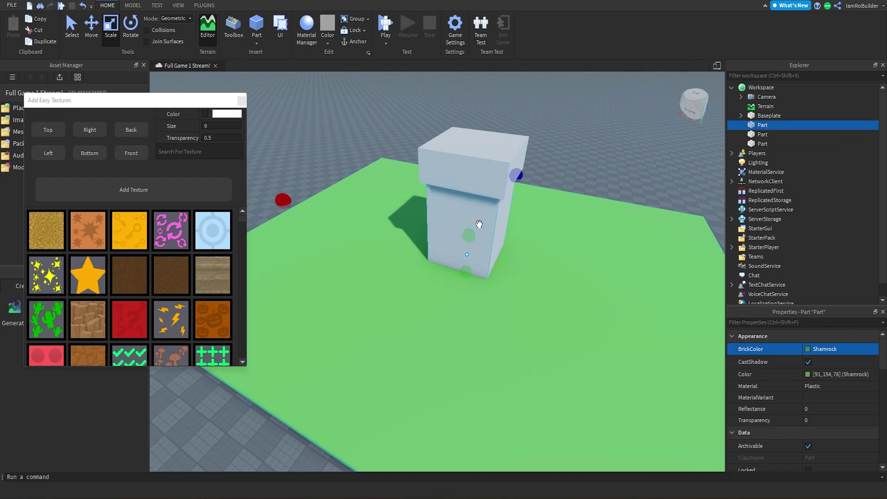
{"action": "left_click", "coordinate": [824, 350]}
{"action": "left_click", "coordinate": [836, 455]}
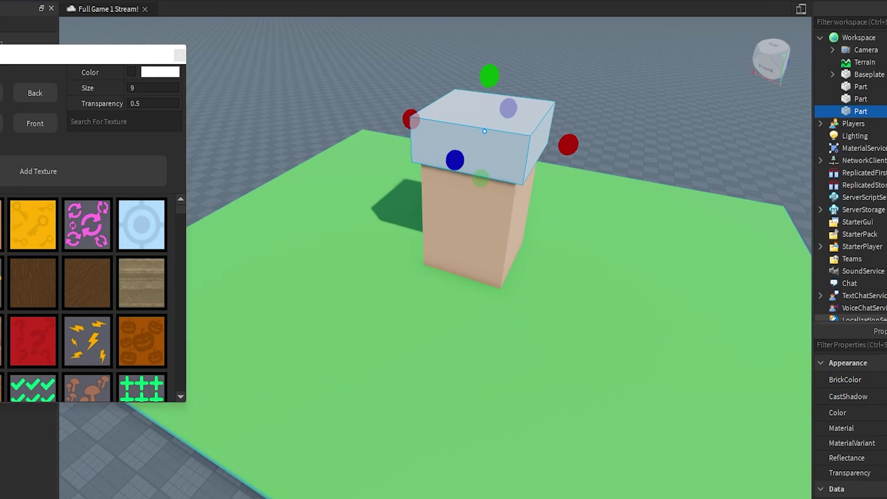
Step: Try Dark green on the block above the pillar and settle on Shamrock as its color
{"action": "left_click", "coordinate": [882, 380]}
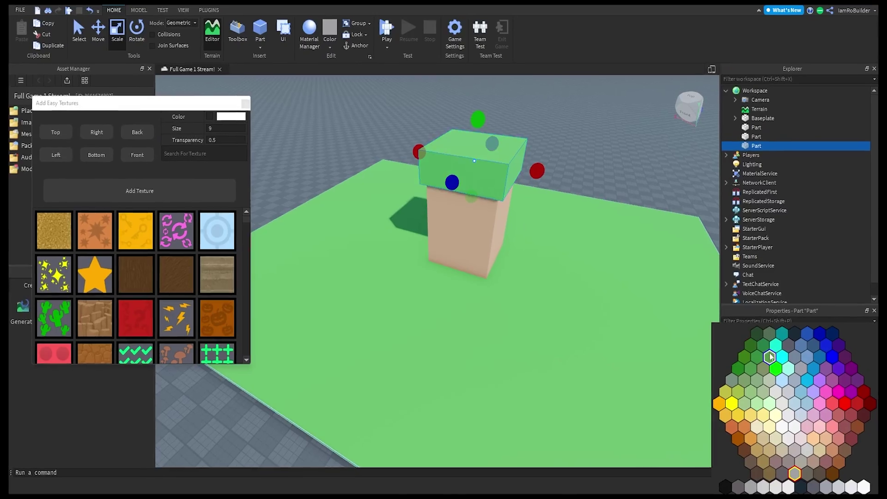
{"action": "left_click", "coordinate": [874, 382]}
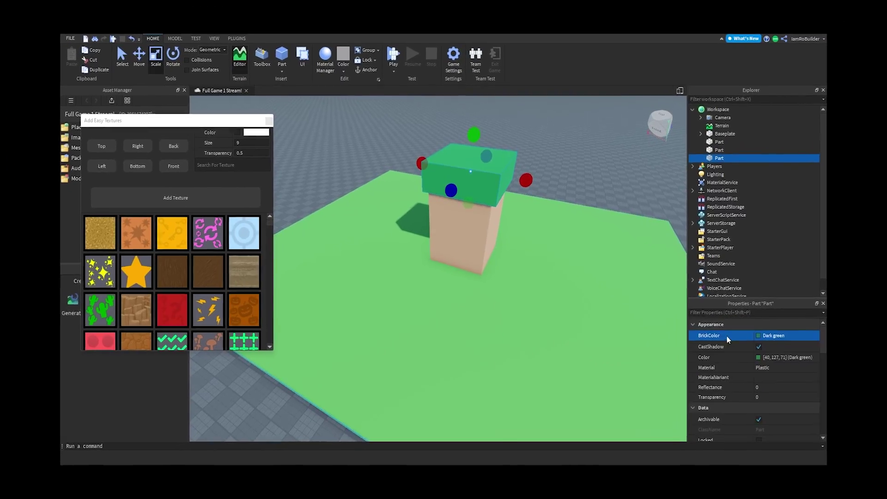
{"action": "left_click", "coordinate": [773, 336]}
{"action": "left_click", "coordinate": [721, 352]}
{"action": "left_click", "coordinate": [600, 178]}
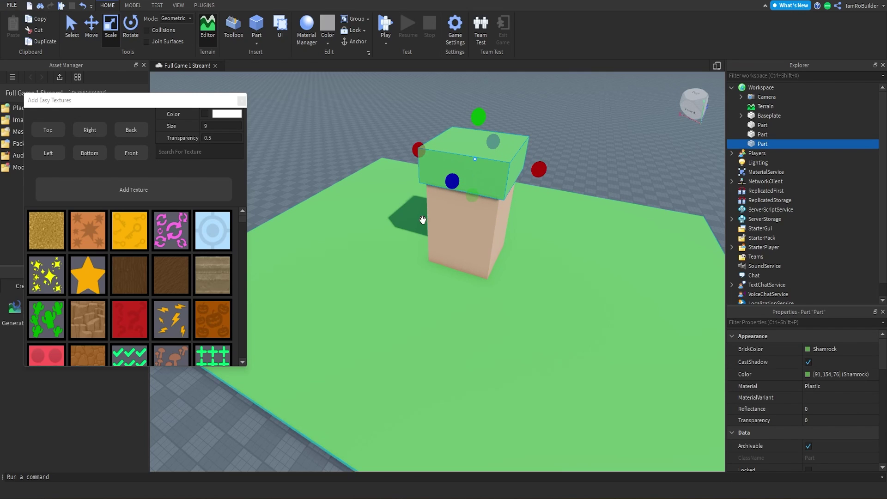
Step: Search the Add Easy Textures library for "grass" and browse the matching textures
{"action": "scroll", "coordinate": [85, 259], "scroll_direction": "down", "scroll_amount": 1}
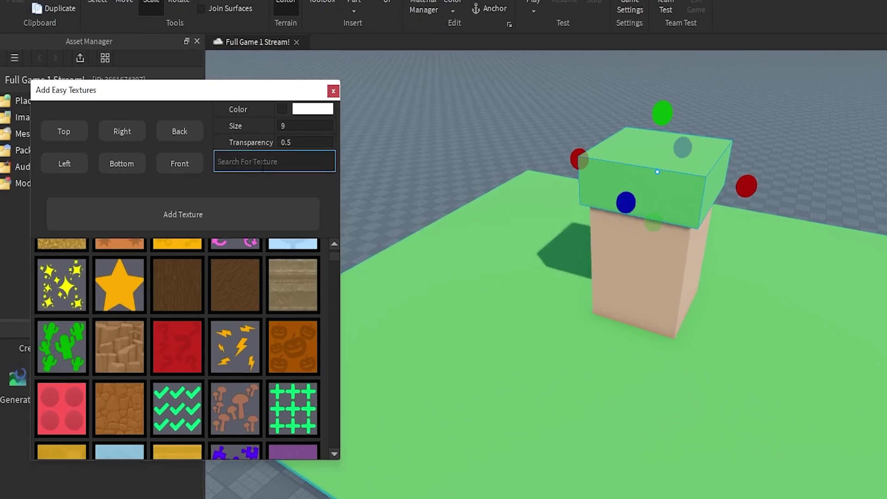
{"action": "left_click", "coordinate": [190, 153]}
{"action": "type", "text": "grass"}
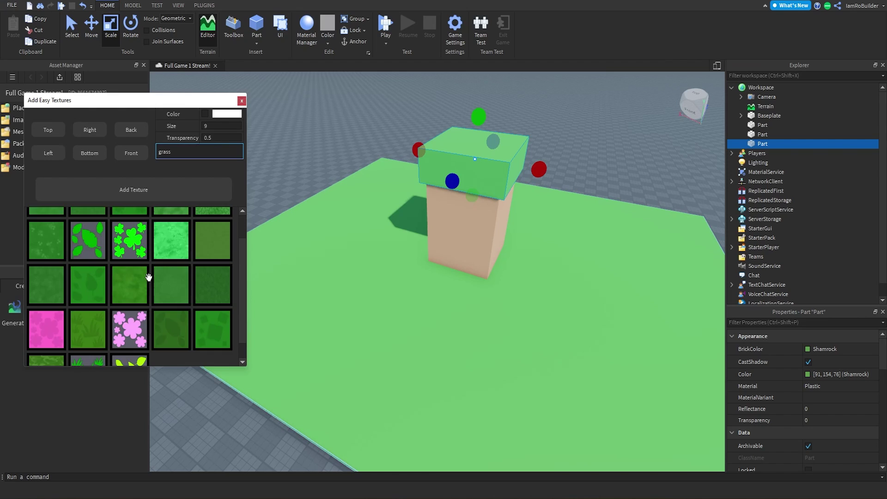
{"action": "scroll", "coordinate": [152, 291], "scroll_direction": "up", "scroll_amount": 1}
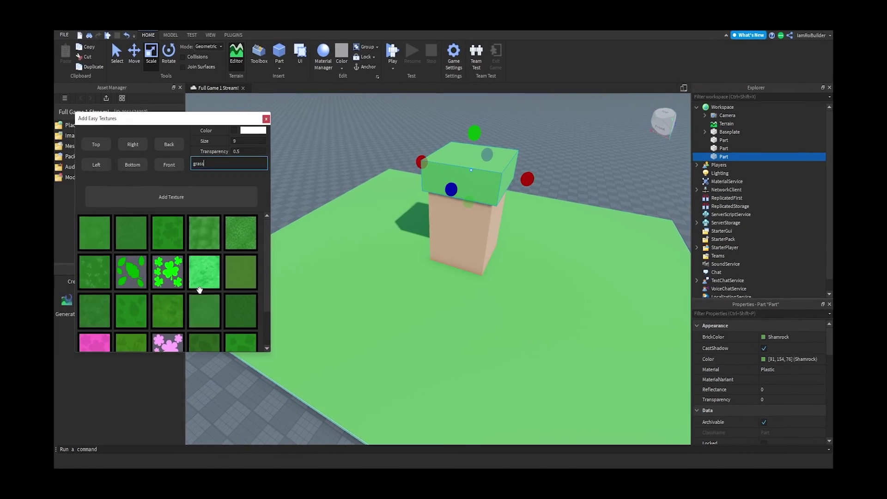
{"action": "scroll", "coordinate": [164, 292], "scroll_direction": "down", "scroll_amount": 1}
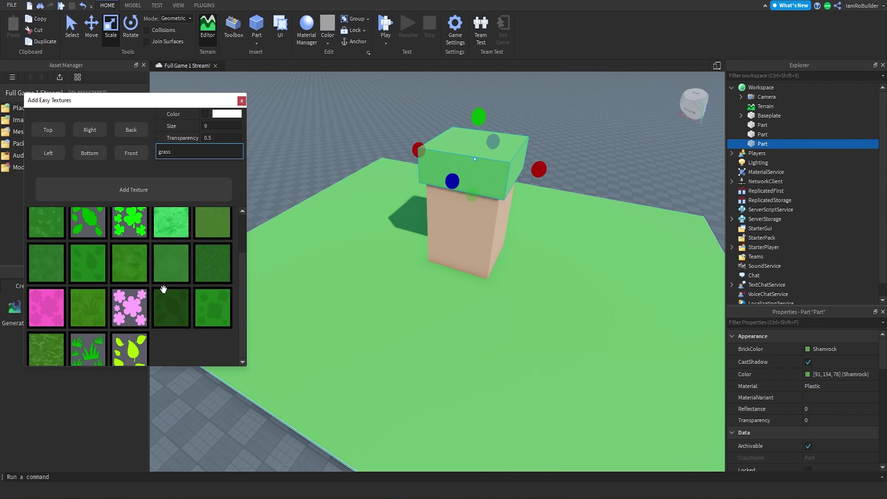
Step: Clear the Add Easy Textures window out of the way and deselect the Texture Pack model placed on the baseplate
{"action": "right_click_drag", "start_coordinate": [306, 265], "coordinate": [311, 266]}
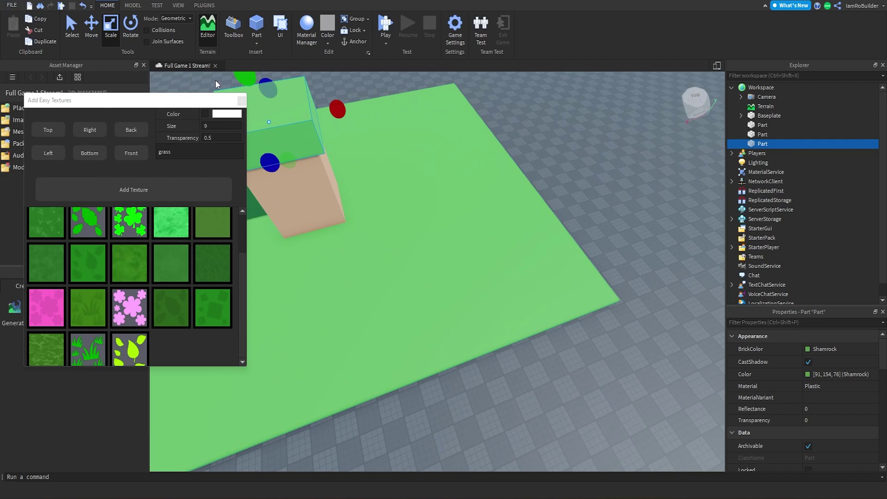
{"action": "left_click_drag", "start_coordinate": [147, 103], "coordinate": [566, 128]}
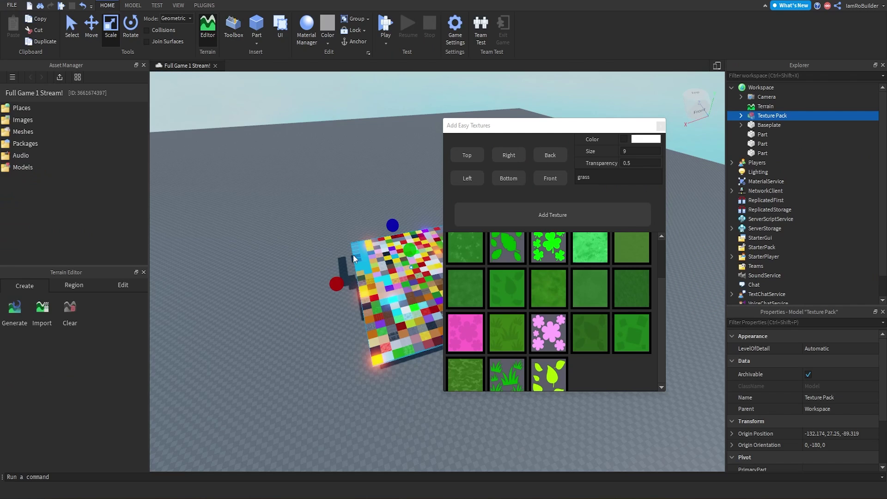
{"action": "left_click", "coordinate": [393, 210]}
{"action": "right_click_drag", "start_coordinate": [392, 209], "coordinate": [401, 209]}
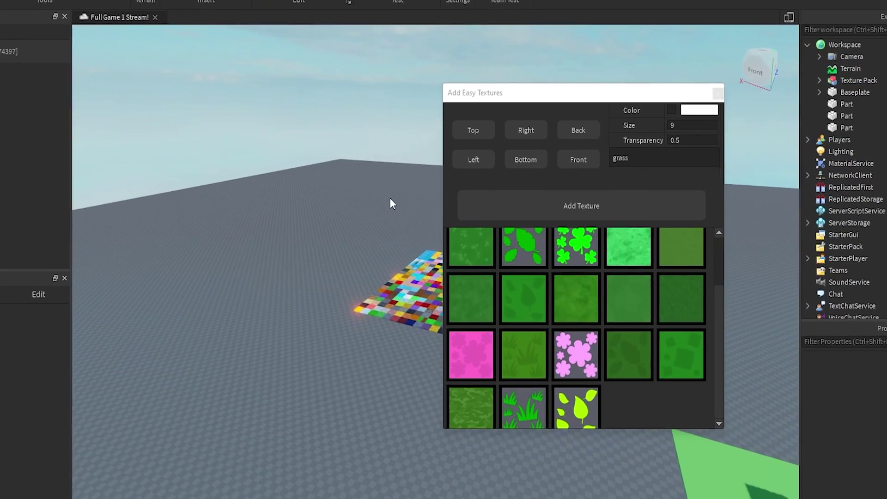
{"action": "left_click_drag", "start_coordinate": [591, 128], "coordinate": [610, 128]}
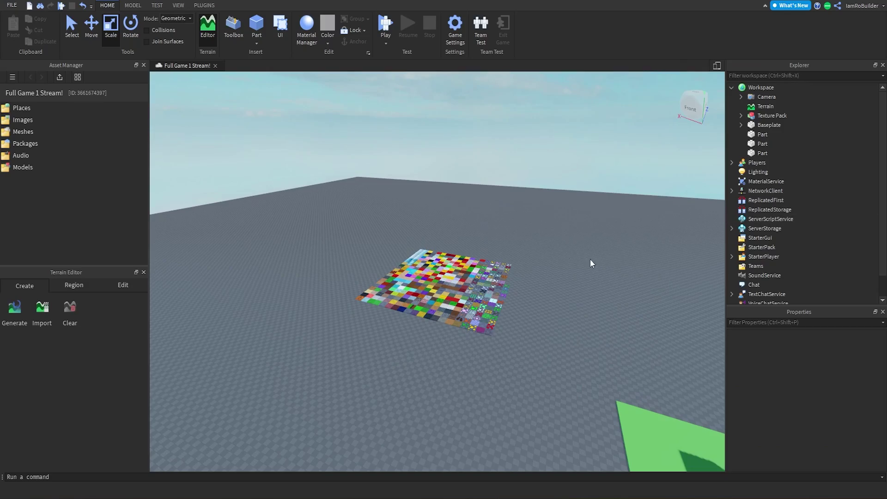
Step: Examine the texture tiles of the Texture Pack model on the baseplate up close from above
{"action": "key", "text": "w"}
{"action": "right_click_drag", "start_coordinate": [537, 208], "coordinate": [526, 178]}
{"action": "key", "text": "w"}
{"action": "key", "text": "w"}
{"action": "key", "text": "a"}
{"action": "scroll", "coordinate": [526, 178], "scroll_direction": "up", "scroll_amount": 5}
{"action": "scroll", "coordinate": [526, 177], "scroll_direction": "up", "scroll_amount": 3}
{"action": "scroll", "coordinate": [526, 178], "scroll_direction": "down", "scroll_amount": 6}
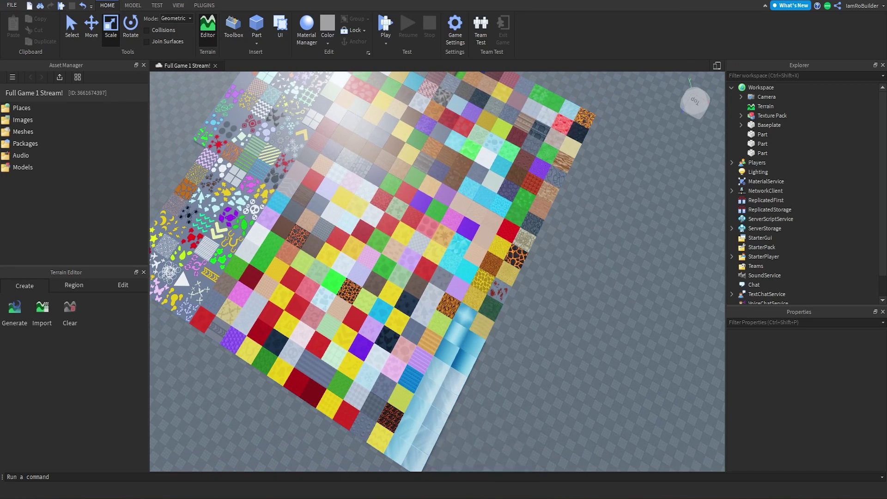
Step: Add the fourth grass texture in the first row to every face except the bottom of the block above the pillar
{"action": "mouse_move", "coordinate": [597, 485]}
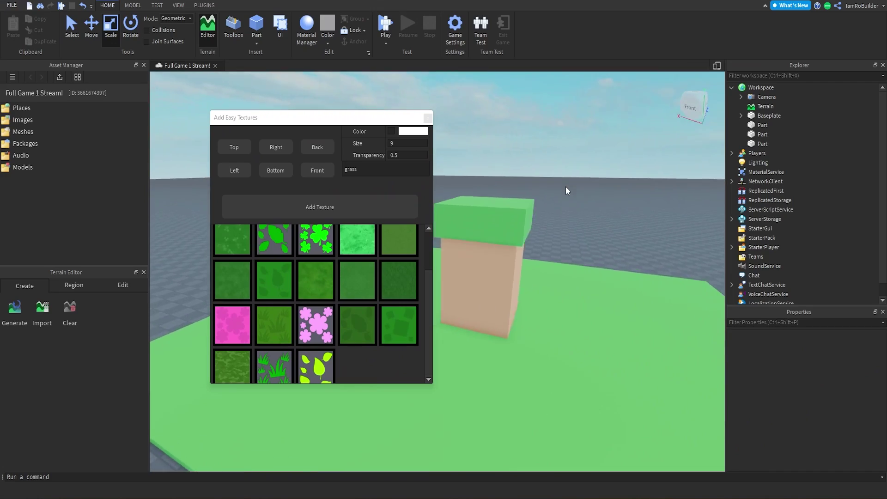
{"action": "scroll", "coordinate": [565, 187], "scroll_direction": "up", "scroll_amount": 5}
{"action": "right_click_drag", "start_coordinate": [566, 186], "coordinate": [566, 187]}
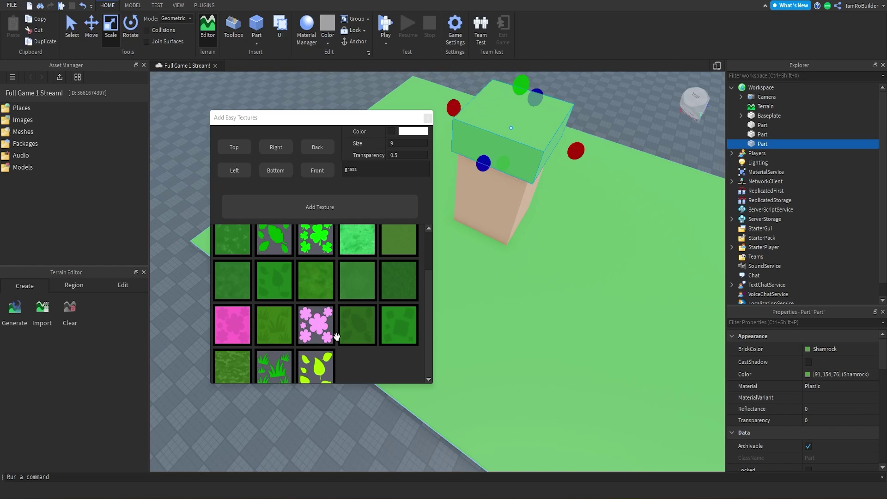
{"action": "scroll", "coordinate": [340, 333], "scroll_direction": "up", "scroll_amount": 2}
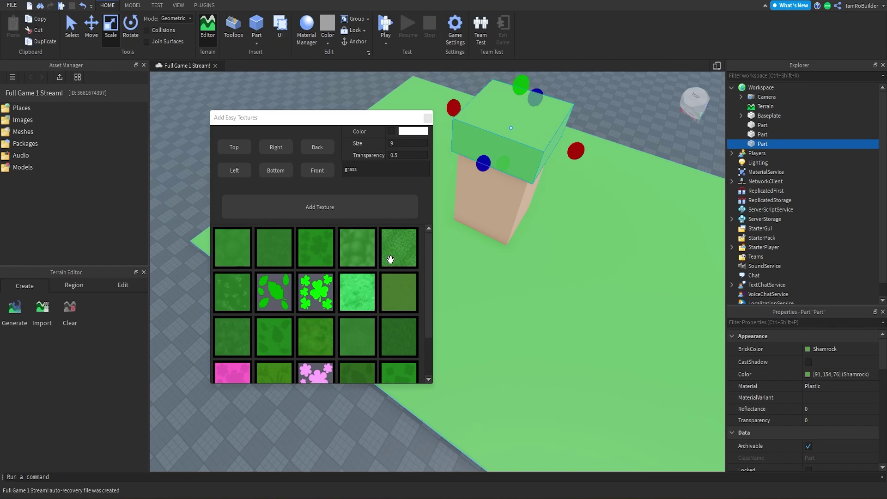
{"action": "left_click", "coordinate": [360, 252]}
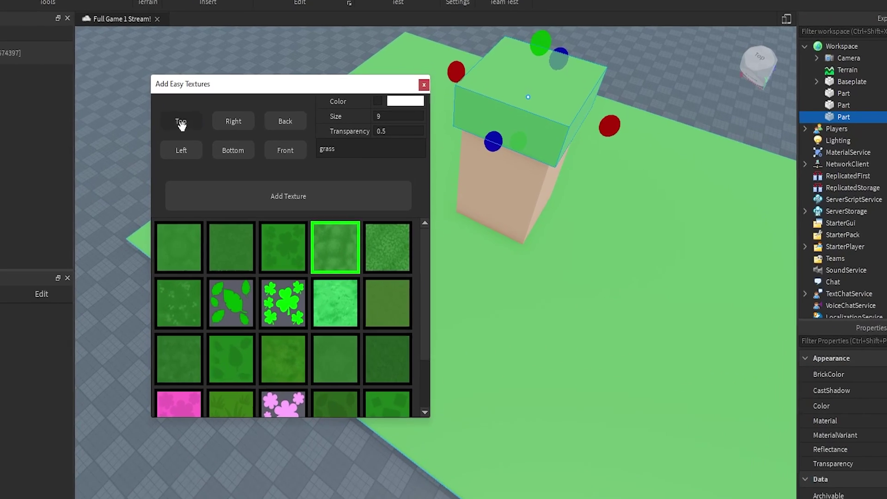
{"action": "left_click", "coordinate": [320, 190]}
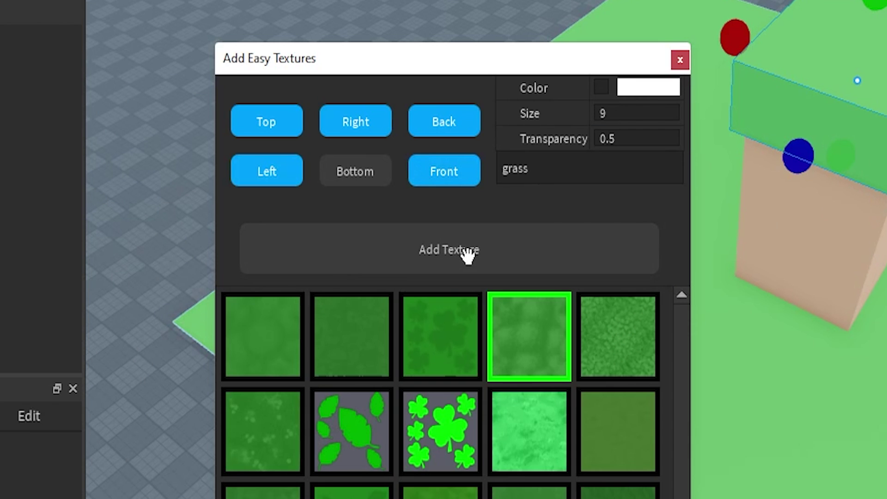
{"action": "left_click", "coordinate": [351, 216]}
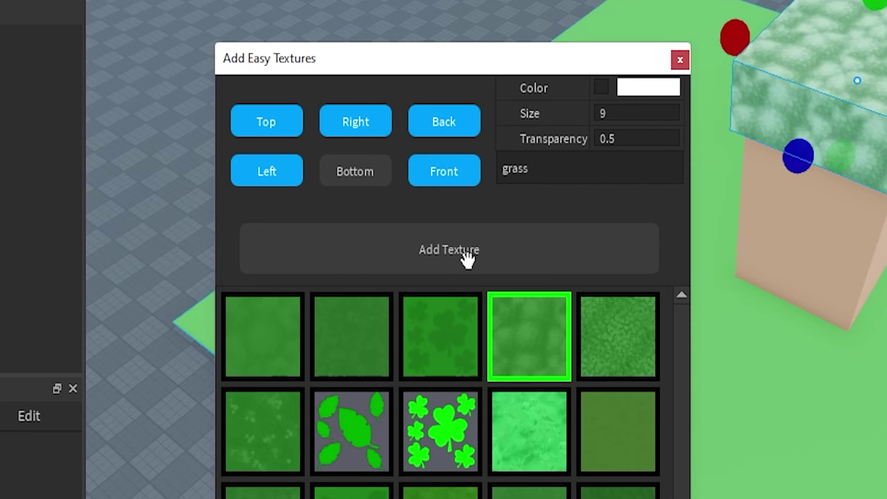
Step: Set the color of all five face textures on the block above the pillar to green #00aa00
{"action": "right_click_drag", "start_coordinate": [564, 193], "coordinate": [564, 192]}
{"action": "scroll", "coordinate": [564, 193], "scroll_direction": "up", "scroll_amount": 3}
{"action": "left_click", "coordinate": [739, 347]}
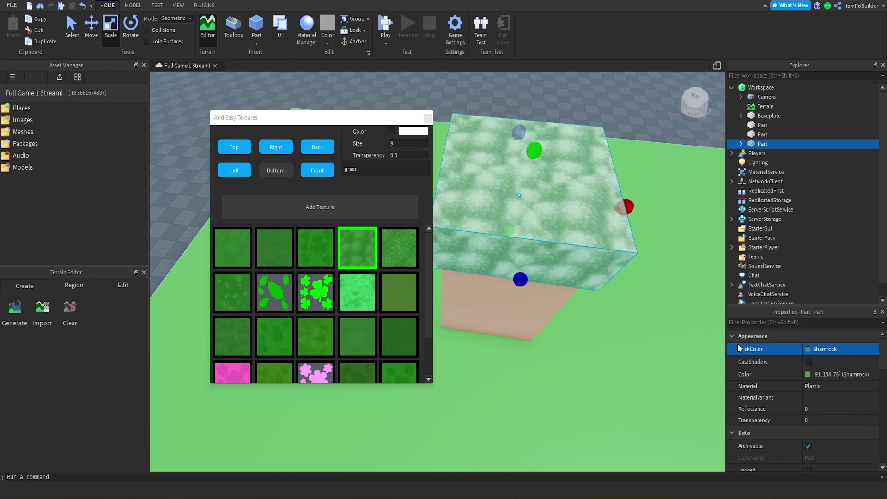
{"action": "left_click", "coordinate": [741, 144]}
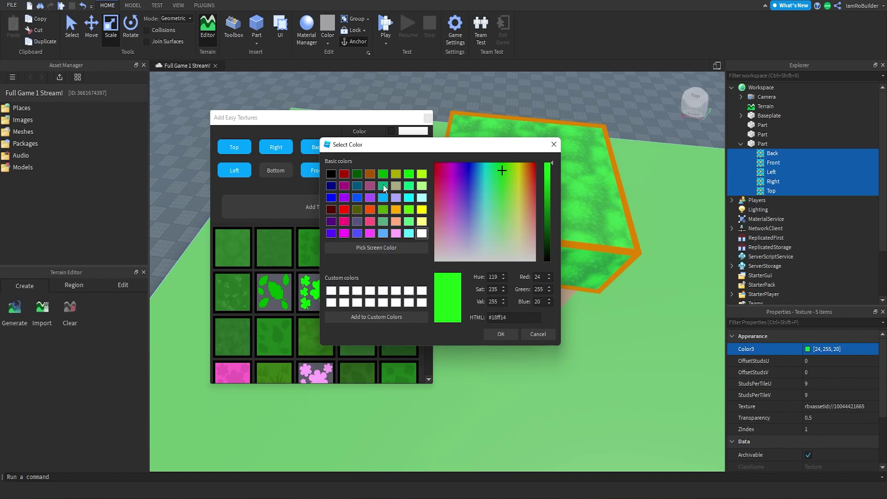
{"action": "left_click", "coordinate": [382, 174]}
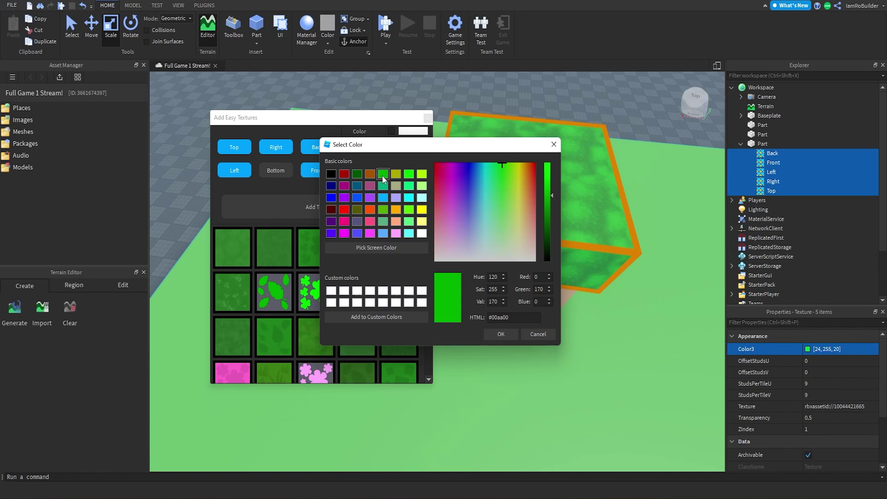
{"action": "left_click", "coordinate": [501, 334]}
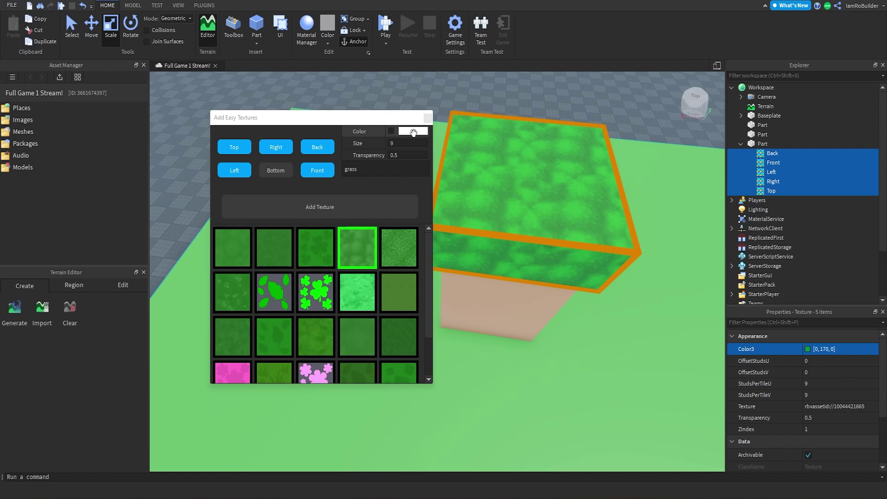
Step: Enable the texture Color option, add the selected dirt texture to all pillar faces except the bottom, and close Add Easy Textures
{"action": "left_click", "coordinate": [389, 131]}
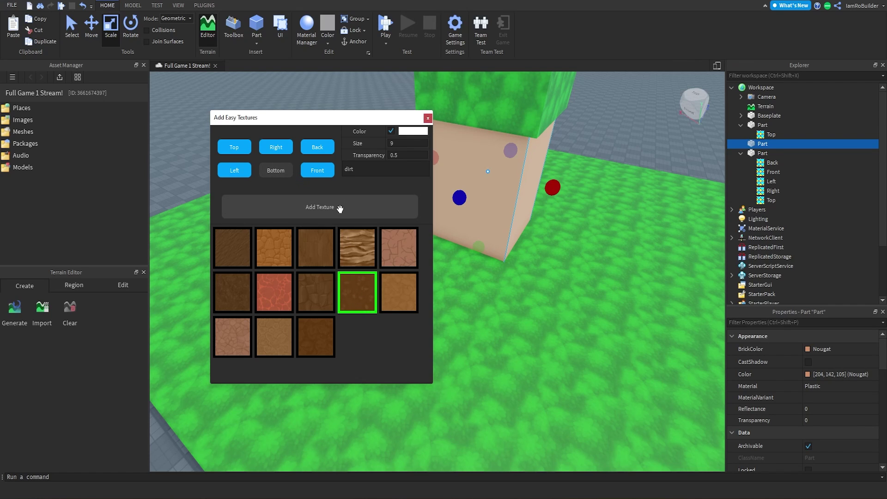
{"action": "left_click", "coordinate": [361, 204]}
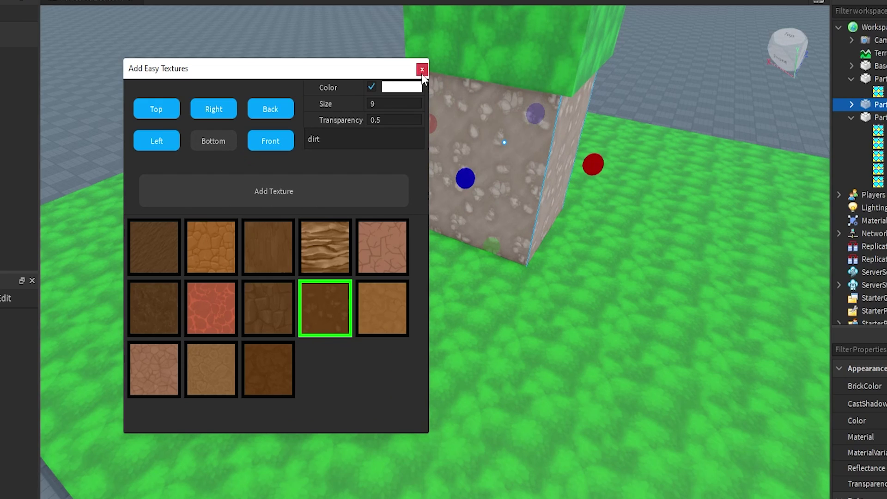
{"action": "left_click", "coordinate": [428, 118]}
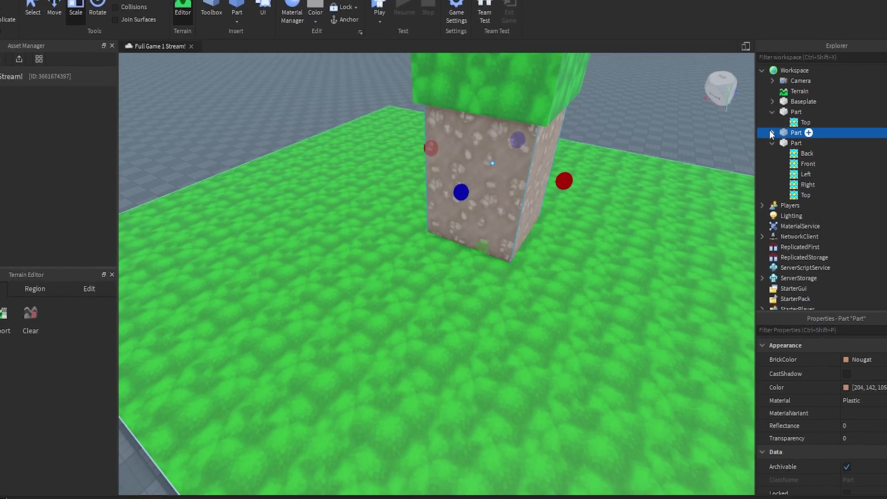
Step: Set the color of the pillar's five face textures to dark olive (85, 85, 0)
{"action": "left_click", "coordinate": [742, 144]}
{"action": "left_click", "coordinate": [839, 134]}
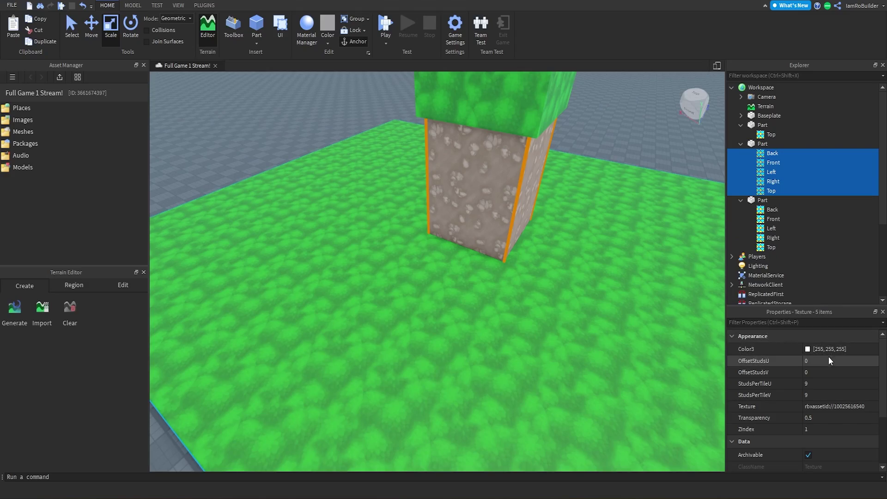
{"action": "left_click", "coordinate": [808, 350]}
{"action": "left_click", "coordinate": [360, 210]}
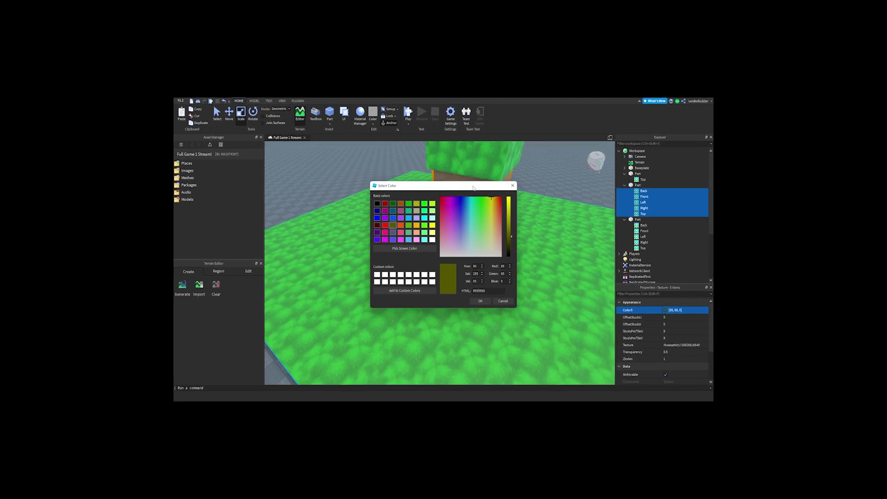
{"action": "left_click", "coordinate": [492, 317]}
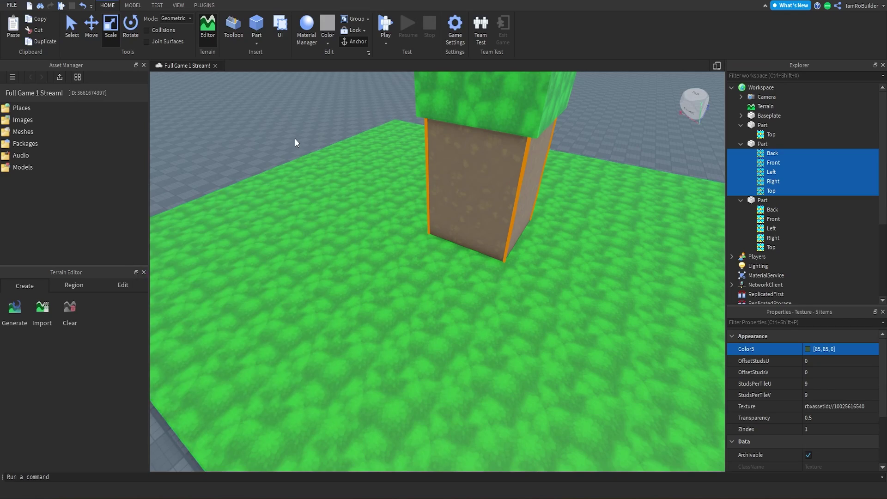
Step: Deselect the pillar's textures and inspect the textured floor, pillar and block from several angles
{"action": "left_click", "coordinate": [295, 139]}
{"action": "right_click_drag", "start_coordinate": [295, 139], "coordinate": [437, 206]}
{"action": "left_click", "coordinate": [554, 259]}
{"action": "left_click", "coordinate": [584, 215], "text": "shift"}
{"action": "left_click", "coordinate": [645, 185]}
{"action": "key", "text": "d"}
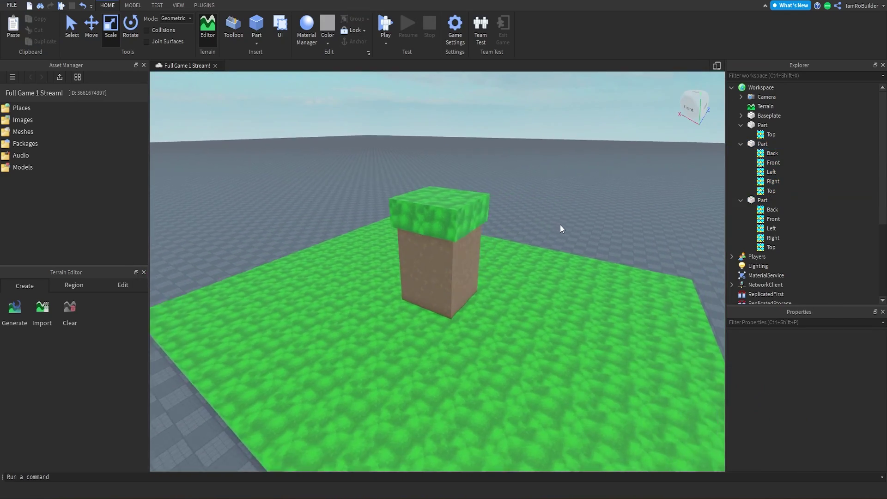
{"action": "key", "text": "w"}
{"action": "right_click_drag", "start_coordinate": [560, 225], "coordinate": [550, 235]}
{"action": "key", "text": "s"}
Step: Reopen Add Easy Textures, clear the "dirt" search and browse the full texture library
{"action": "left_click", "coordinate": [202, 8]}
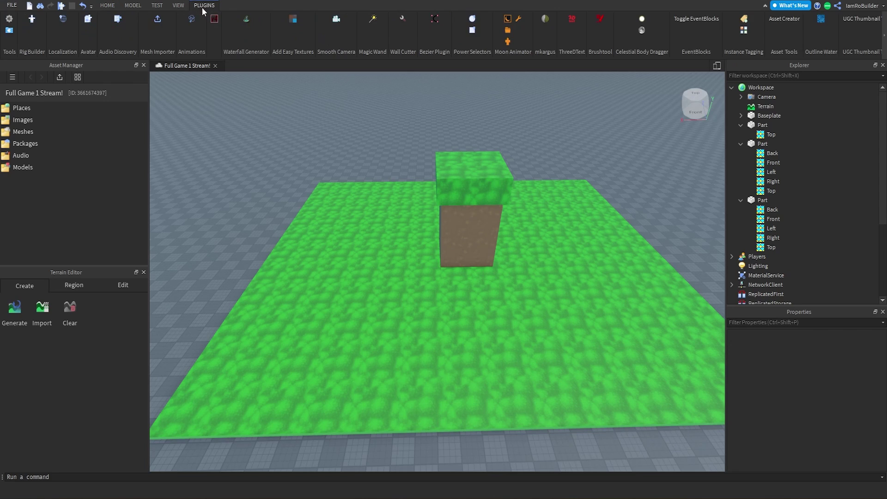
{"action": "left_click", "coordinate": [293, 19]}
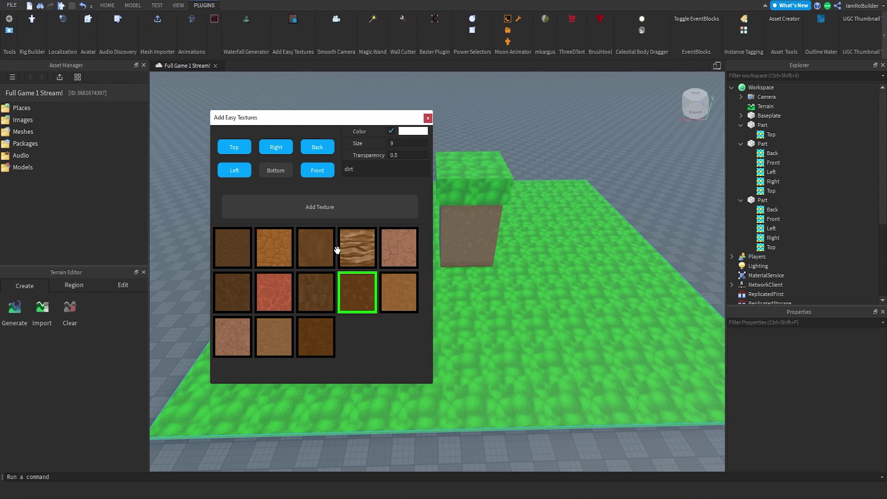
{"action": "key", "text": "BackSpace"}
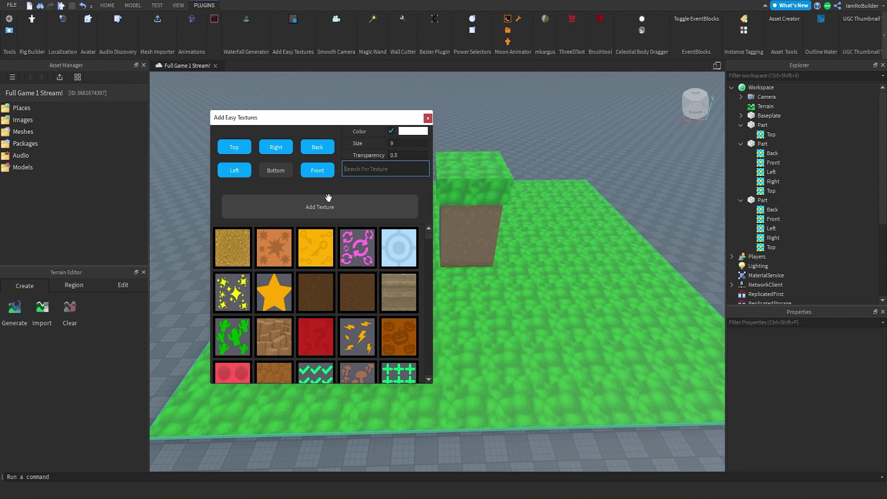
{"action": "scroll", "coordinate": [326, 289], "scroll_direction": "down", "scroll_amount": 10}
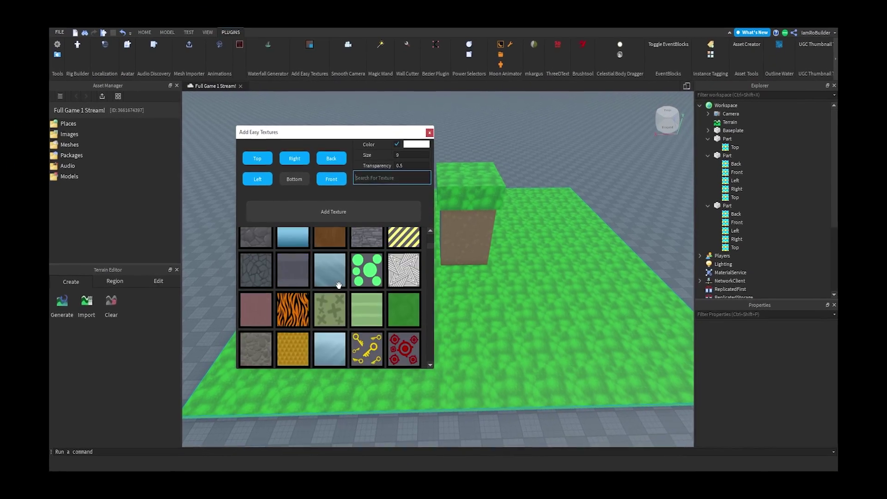
{"action": "scroll", "coordinate": [339, 285], "scroll_direction": "down", "scroll_amount": 12}
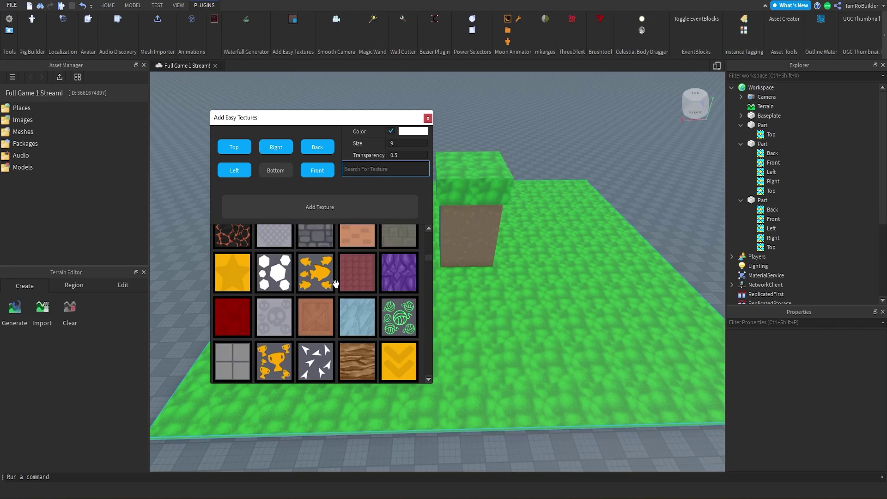
{"action": "scroll", "coordinate": [336, 283], "scroll_direction": "down", "scroll_amount": 10}
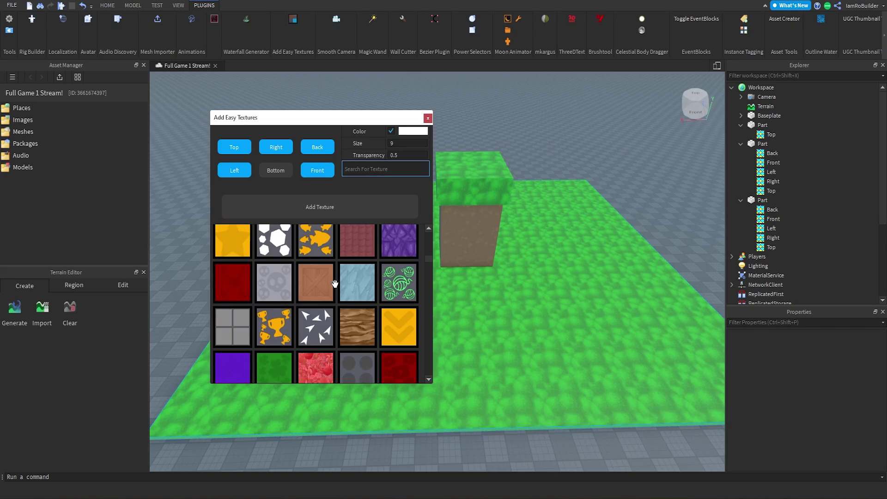
{"action": "scroll", "coordinate": [331, 284], "scroll_direction": "down", "scroll_amount": 3}
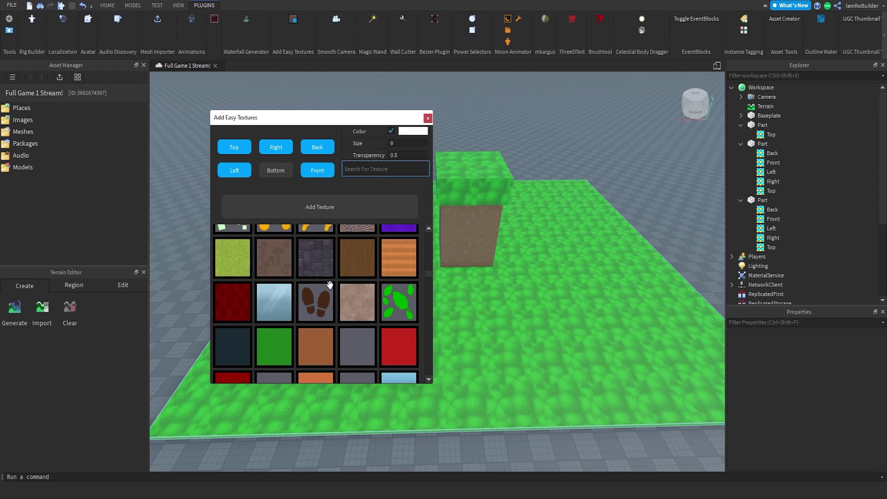
{"action": "scroll", "coordinate": [330, 285], "scroll_direction": "down", "scroll_amount": 12}
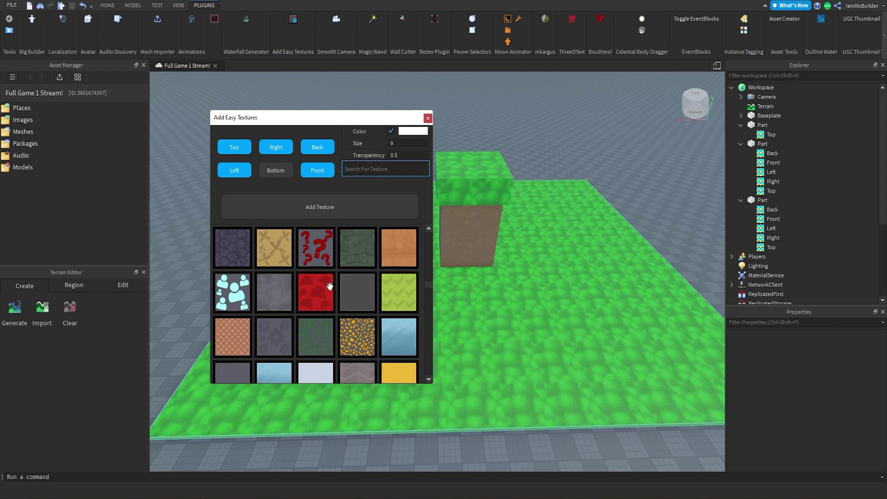
{"action": "scroll", "coordinate": [329, 287], "scroll_direction": "down", "scroll_amount": 10}
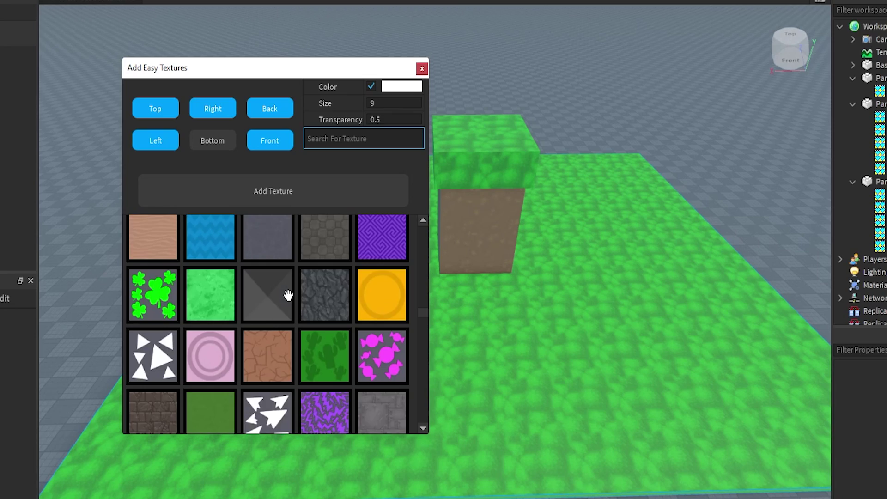
{"action": "scroll", "coordinate": [289, 295], "scroll_direction": "down", "scroll_amount": 10}
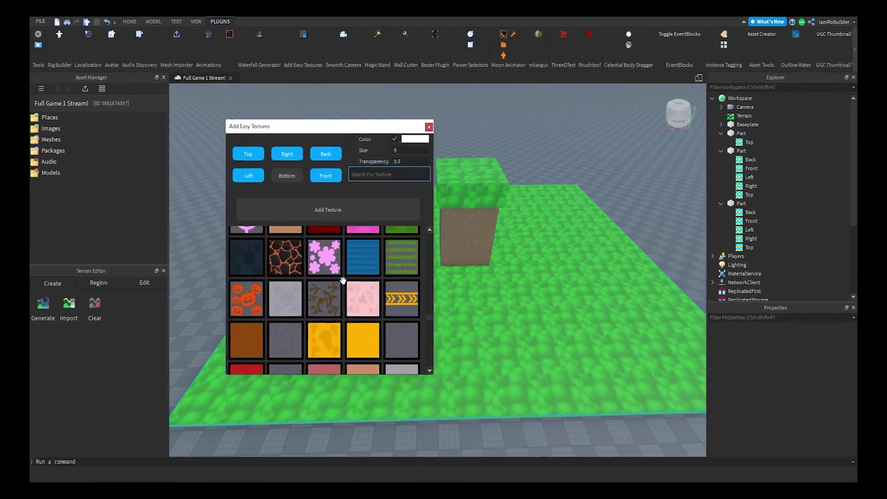
{"action": "scroll", "coordinate": [339, 273], "scroll_direction": "down", "scroll_amount": 3}
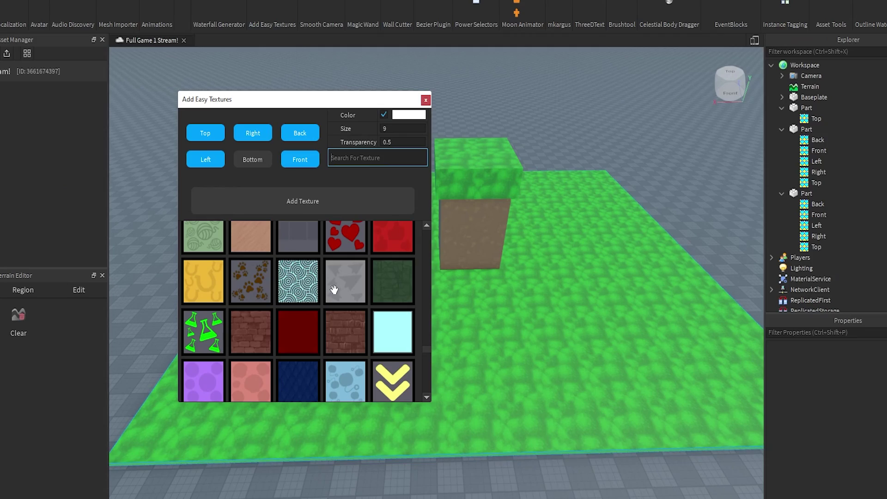
{"action": "scroll", "coordinate": [333, 290], "scroll_direction": "down", "scroll_amount": 3}
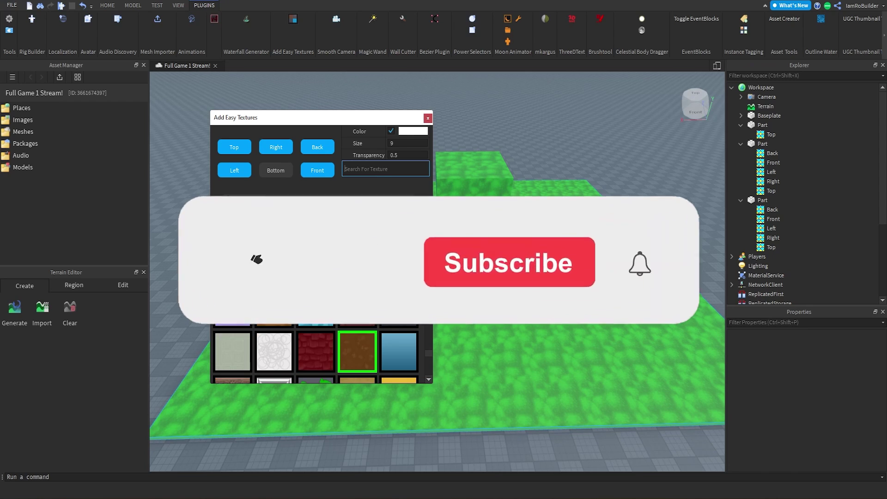
{"action": "scroll", "coordinate": [346, 291], "scroll_direction": "down", "scroll_amount": 6}
{"action": "scroll", "coordinate": [354, 297], "scroll_direction": "down", "scroll_amount": 5}
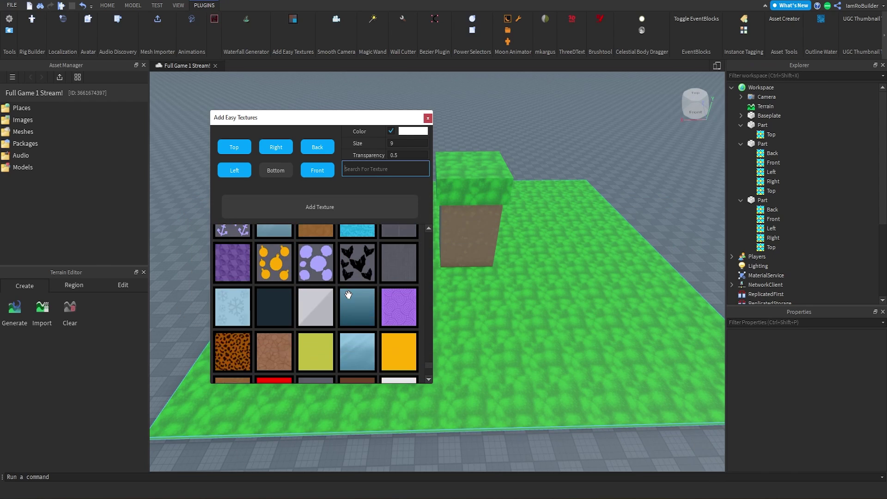